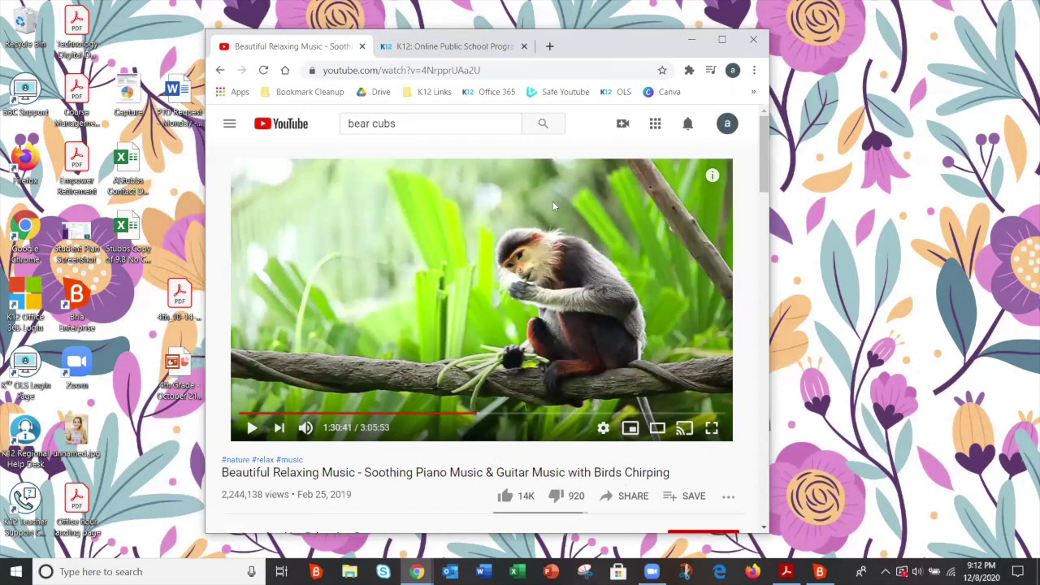
Play the monkey video briefly, then pause it at 1:30:43 on a clear monkey frame.
left_click(423, 347)
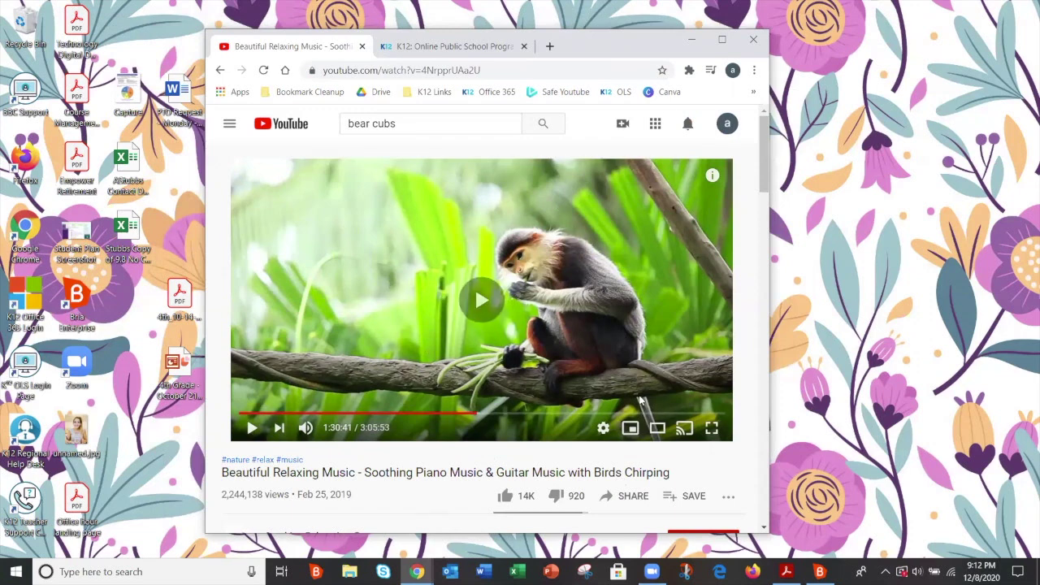
left_click(253, 428)
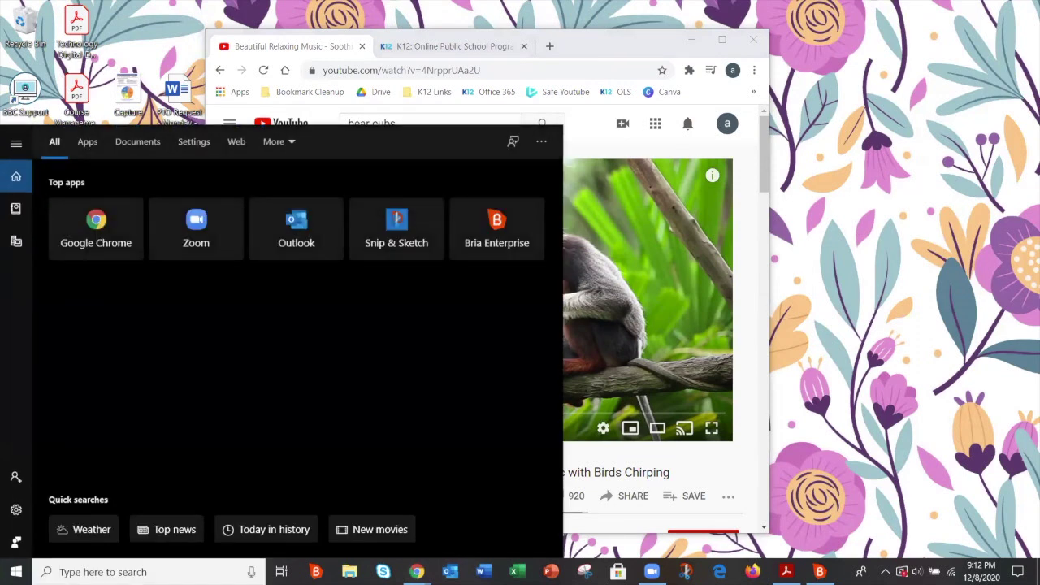
Search Windows for 'snip', launch Snip & Sketch, and start a new snip.
type("snip")
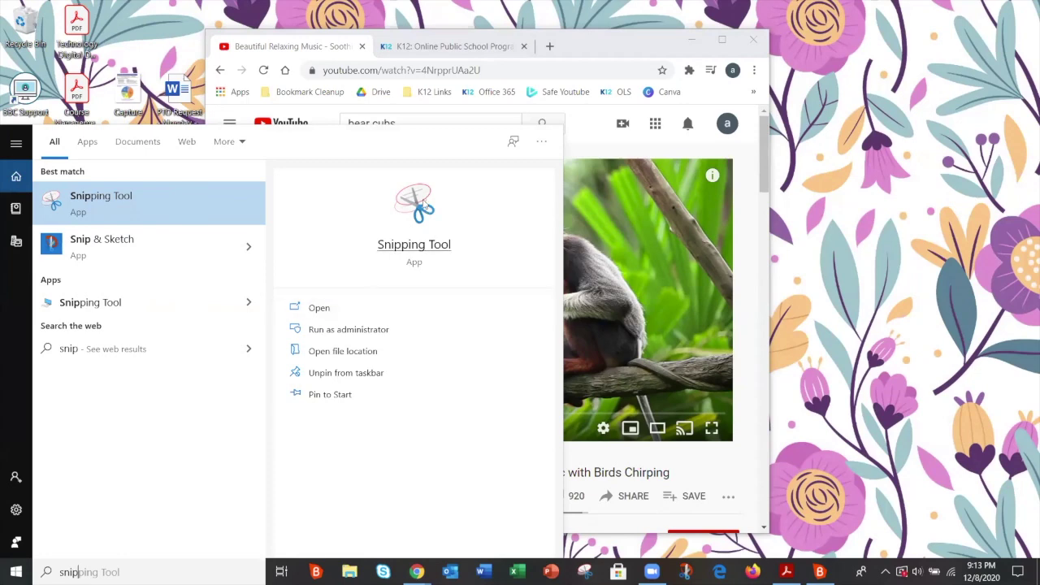
left_click(105, 246)
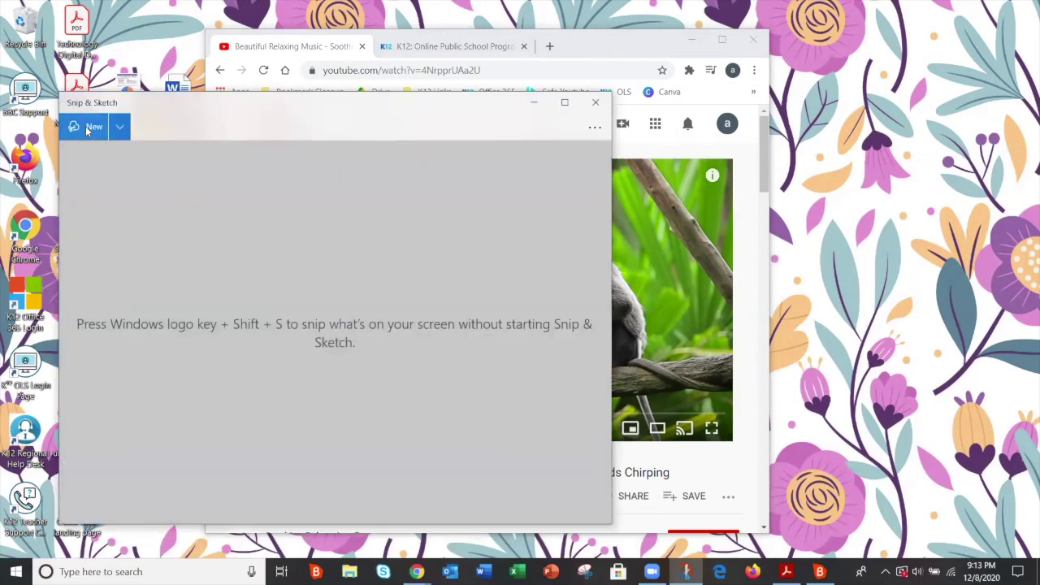
left_click(84, 126)
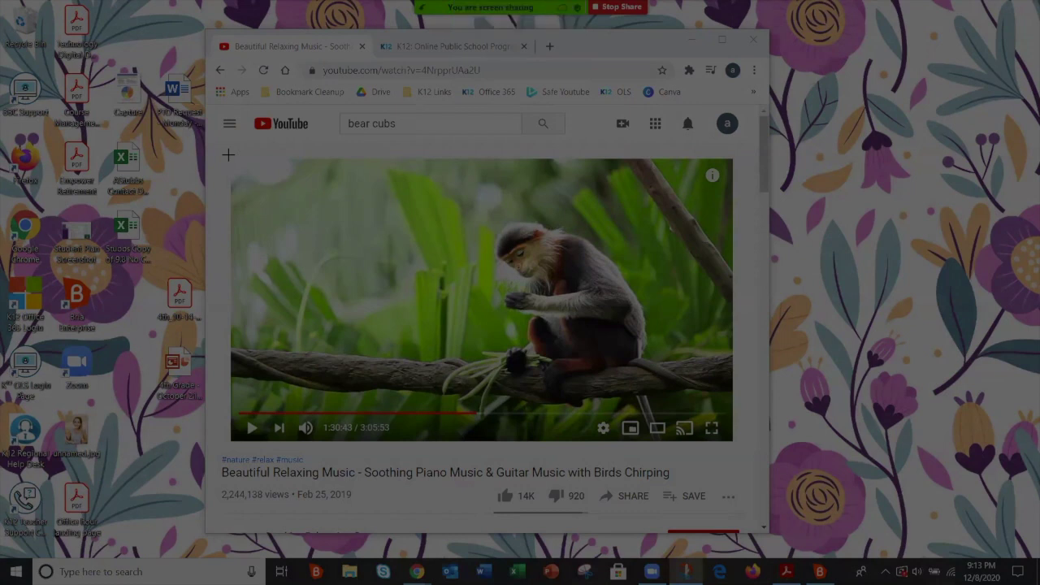
Snip a rectangle covering the whole YouTube player showing the paused monkey frame.
left_click_drag(229, 155, 731, 439)
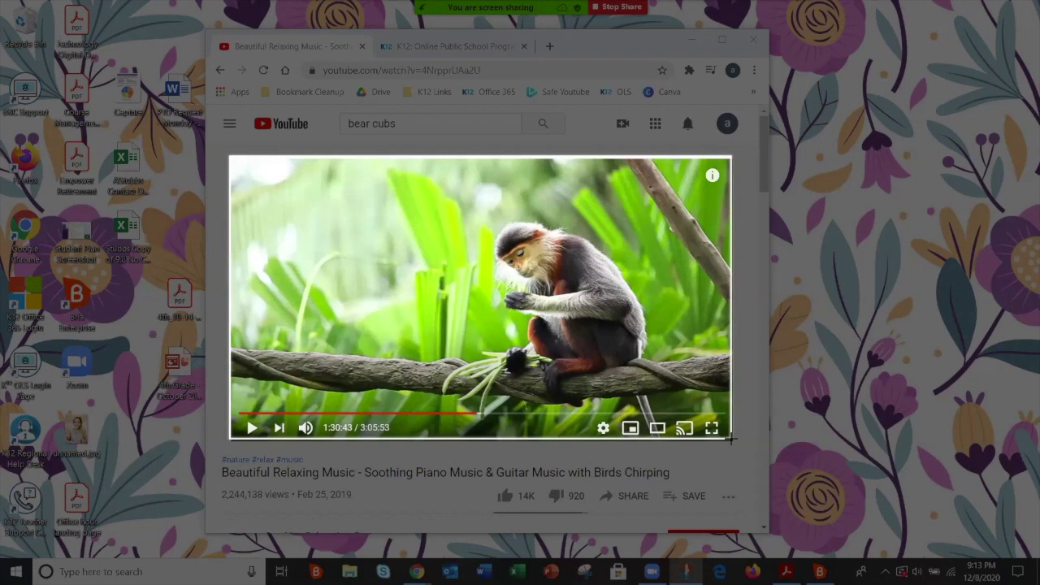
left_click_drag(731, 439, 733, 442)
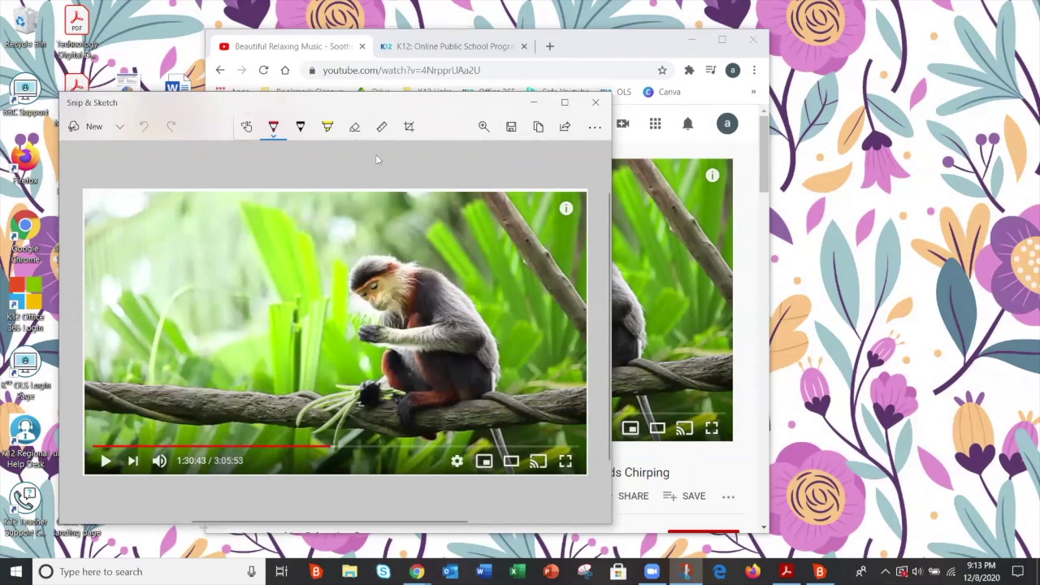
left_click(512, 126)
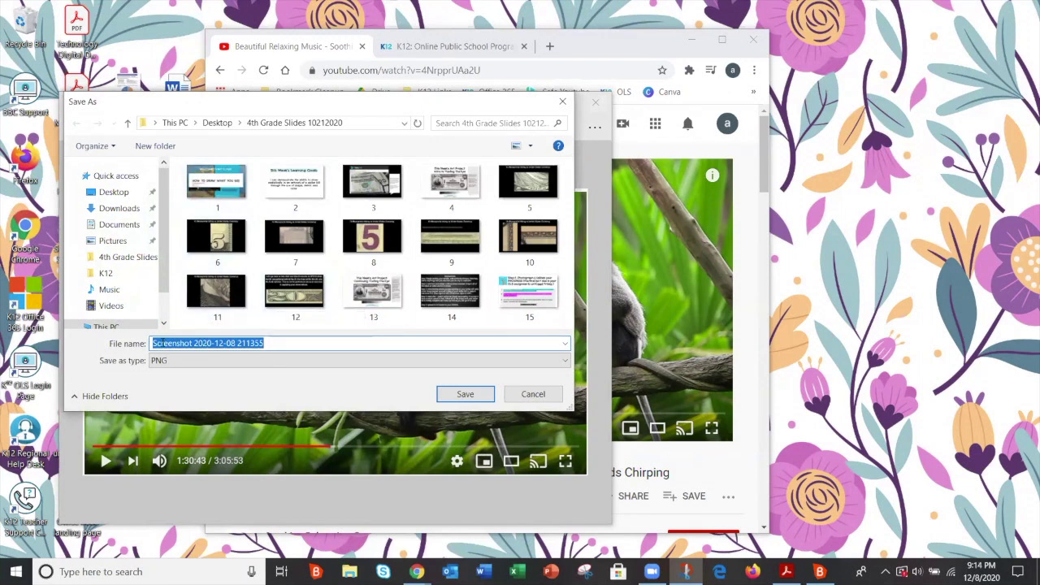
Save the snip on the Desktop, replacing the default file name with 'Monkey 1'.
left_click(89, 200)
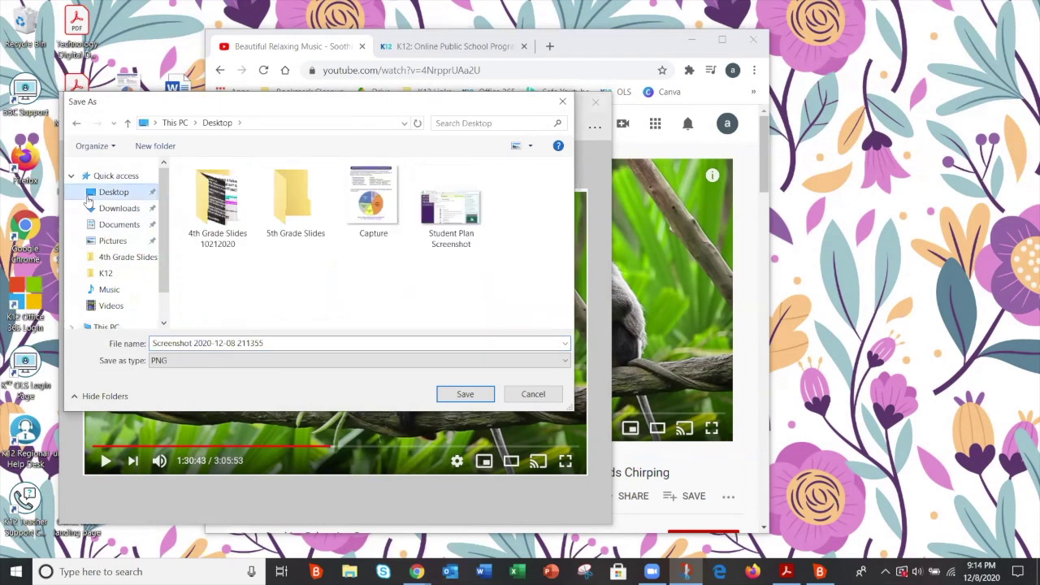
left_click(250, 345)
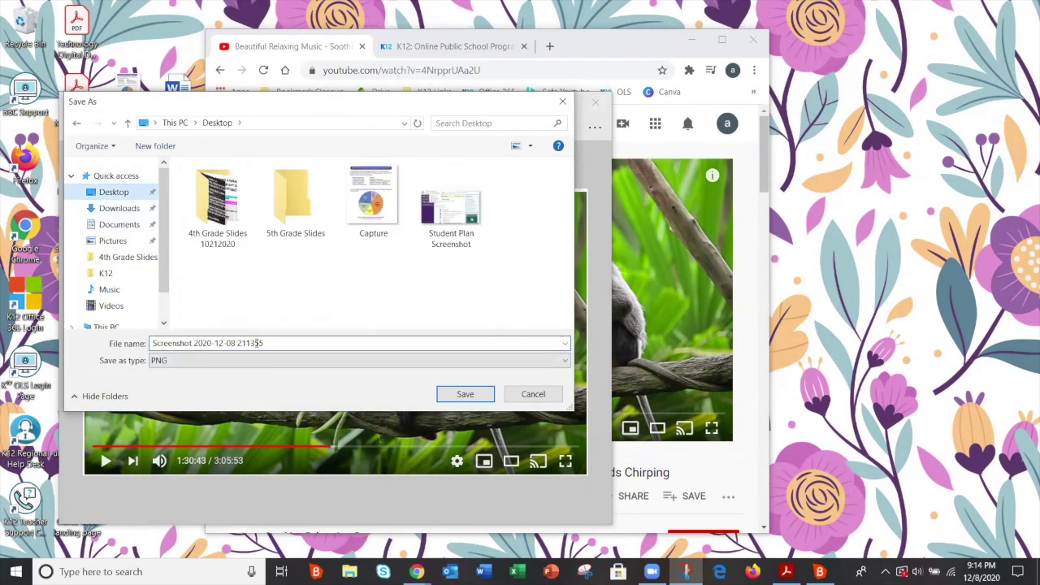
double_click(253, 345)
left_click(255, 345)
double_click(254, 343)
left_click(256, 343)
double_click(254, 343)
left_click(255, 343)
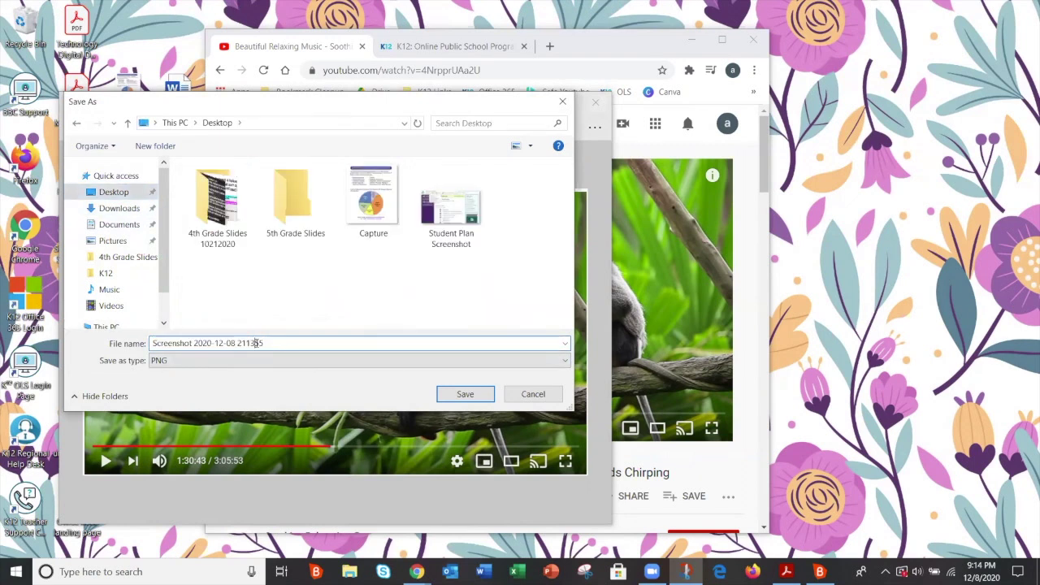
double_click(253, 343)
left_click(284, 341)
left_click_drag(284, 341, 111, 330)
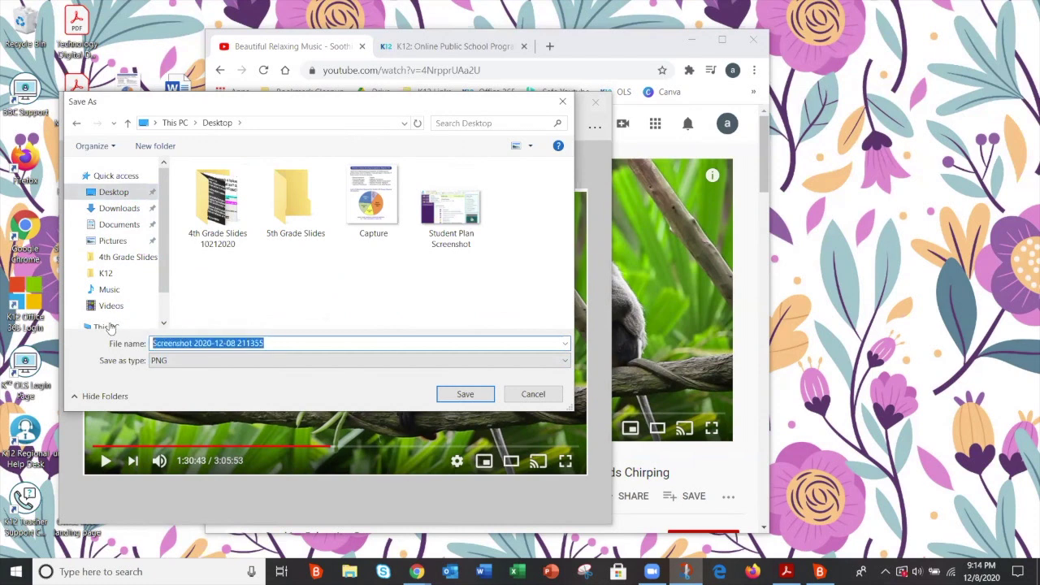
type("Monkey 1")
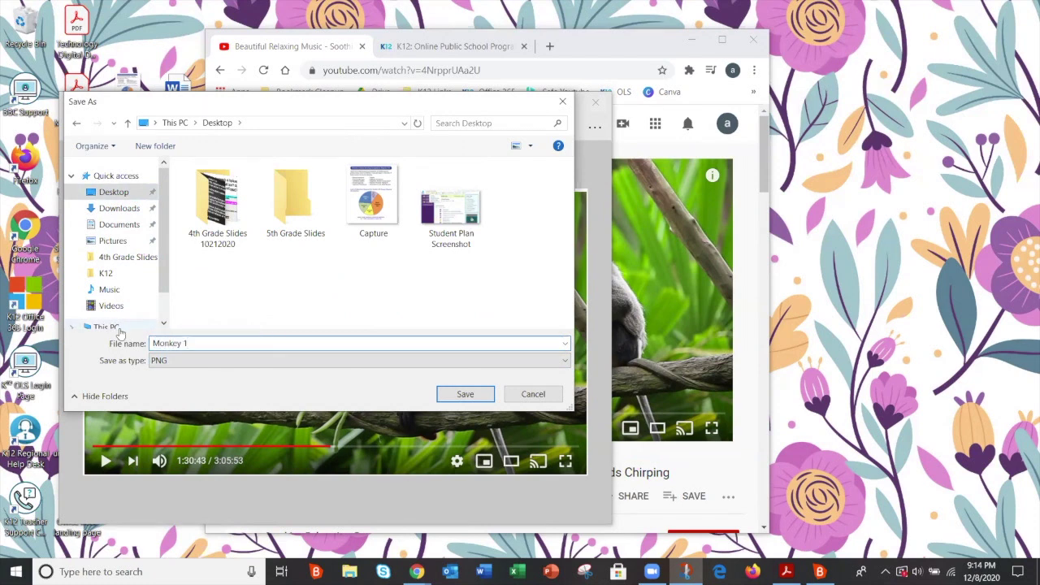
left_click(465, 394)
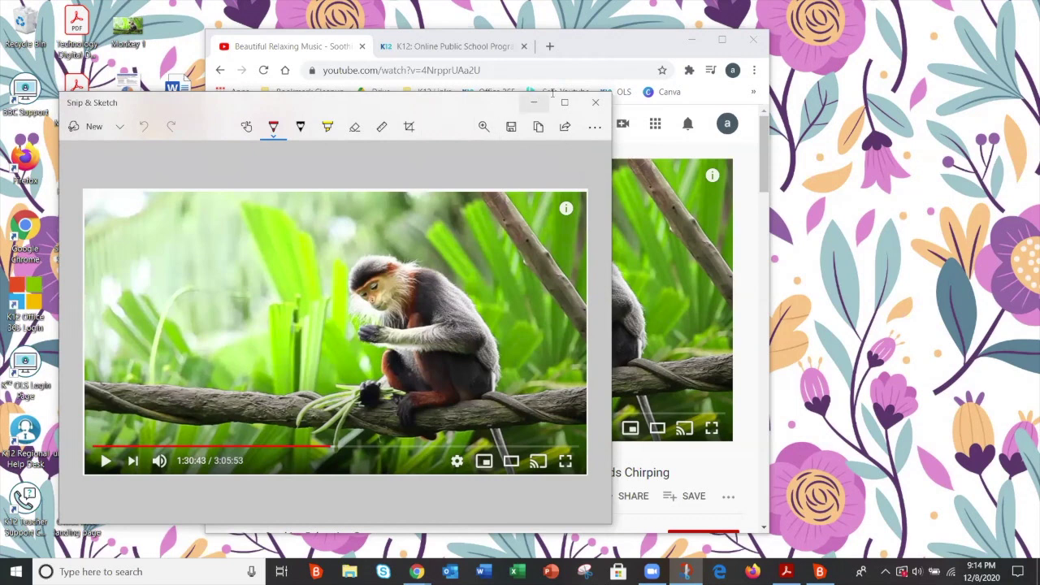
Seek through the YouTube video, from 1:31:12 back to 1:25:15, looking for monkeys.
left_click(564, 70)
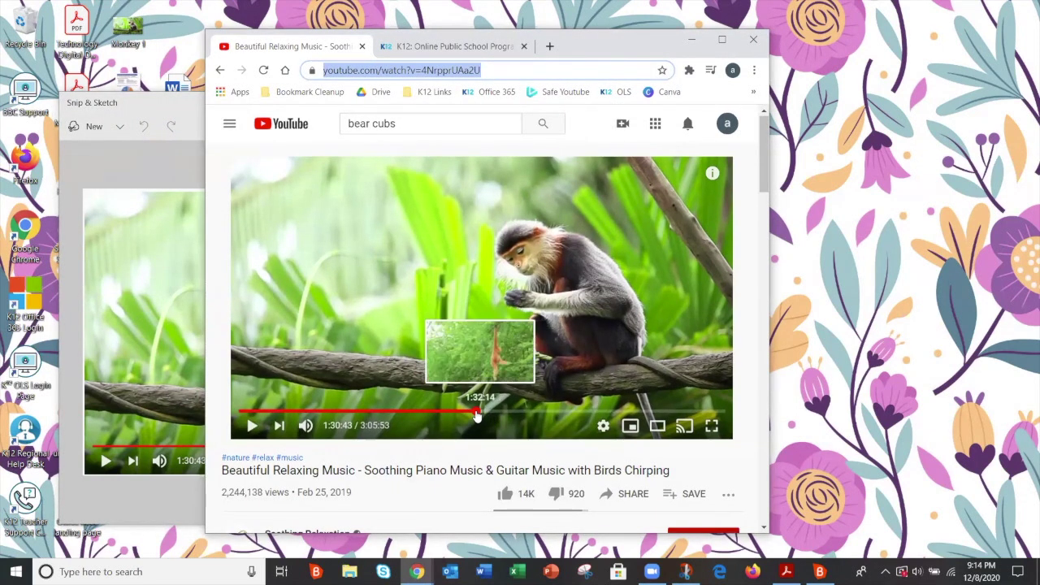
left_click(477, 414)
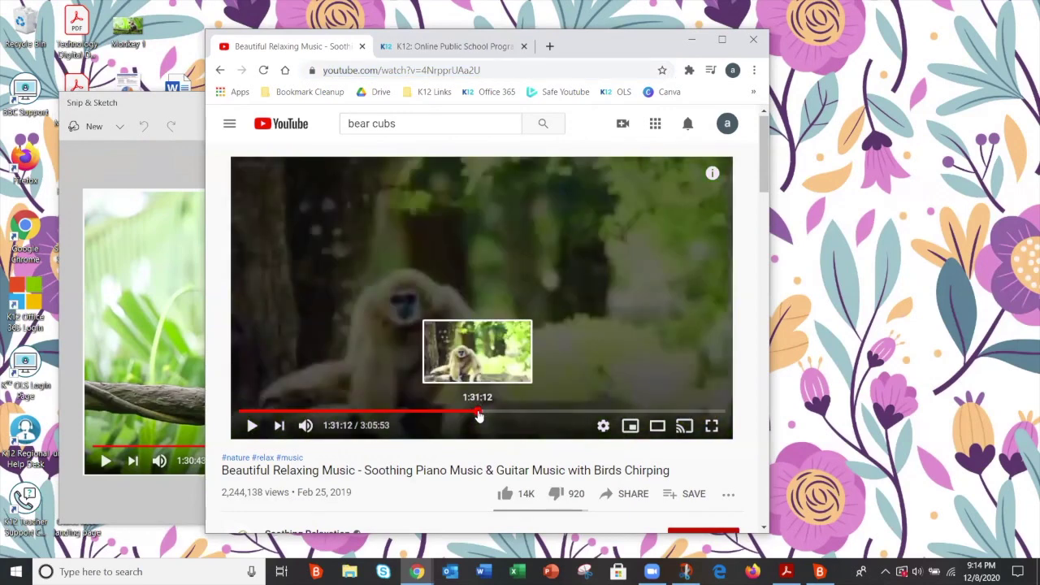
left_click(478, 416)
left_click(475, 415)
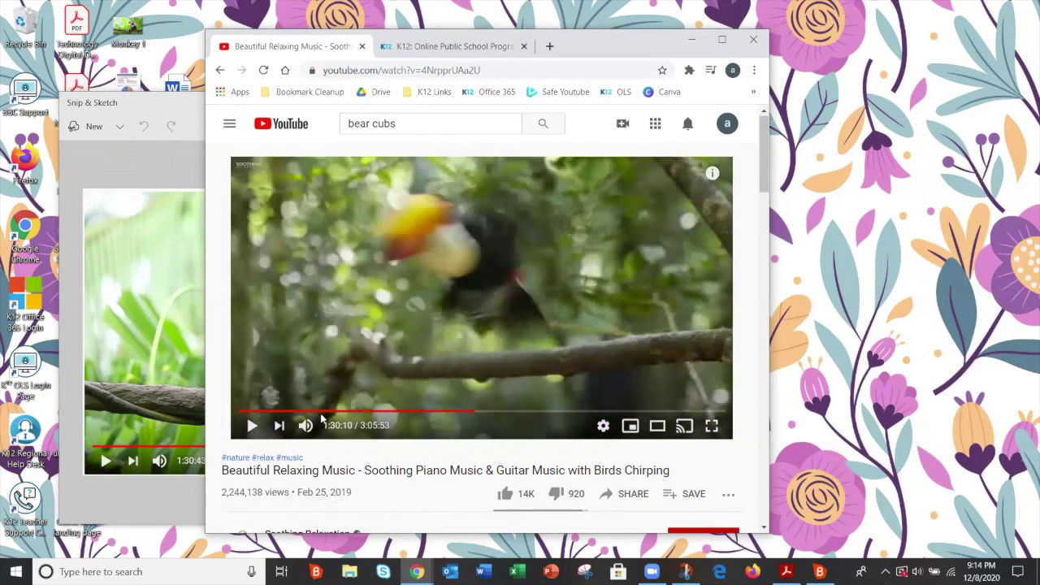
left_click(463, 414)
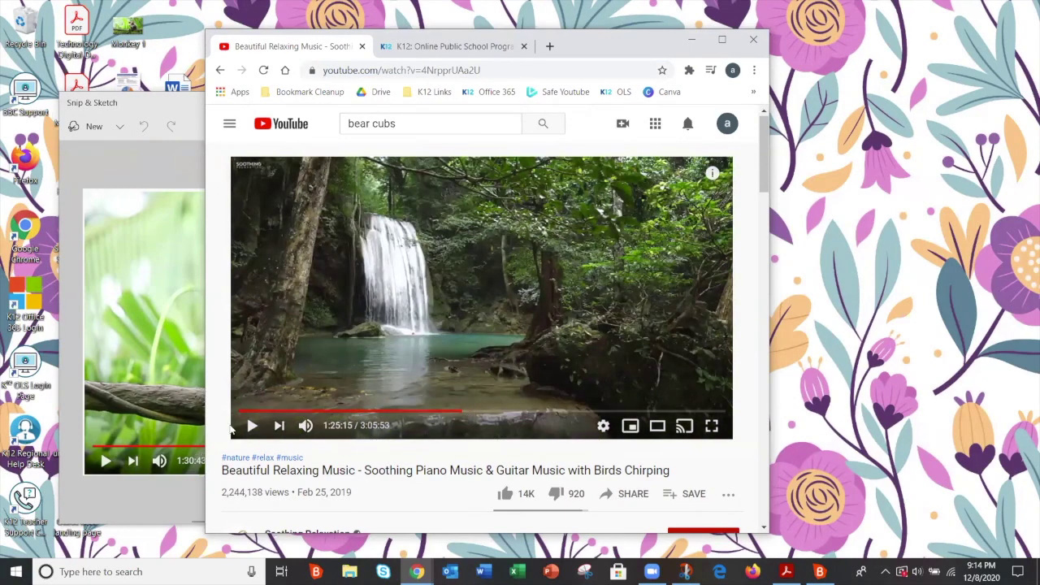
Play on from the waterfall scene and pause on a new monkey frame at 1:37:06.
left_click(252, 426)
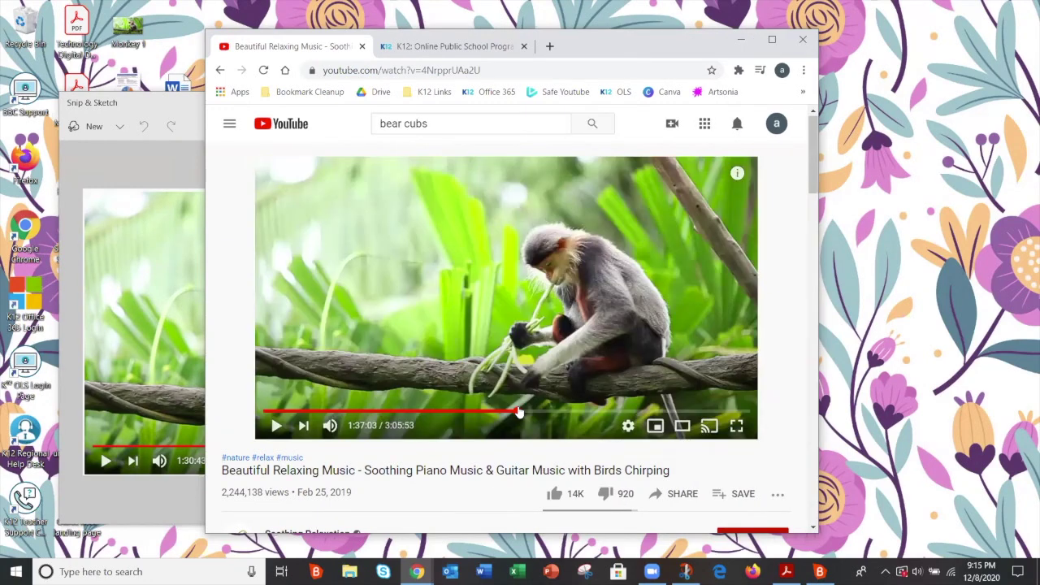
left_click(277, 426)
left_click(278, 426)
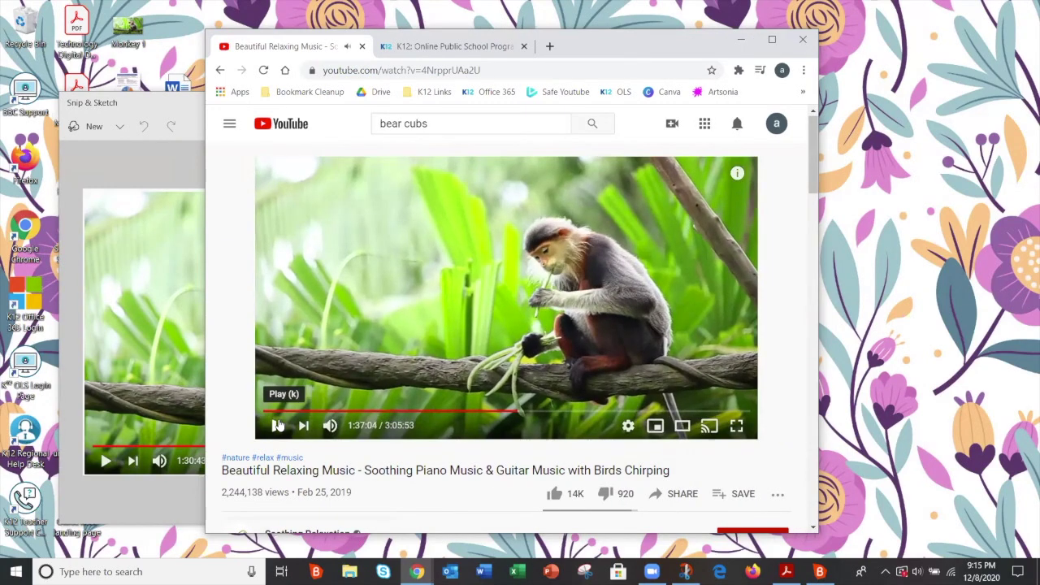
left_click(278, 426)
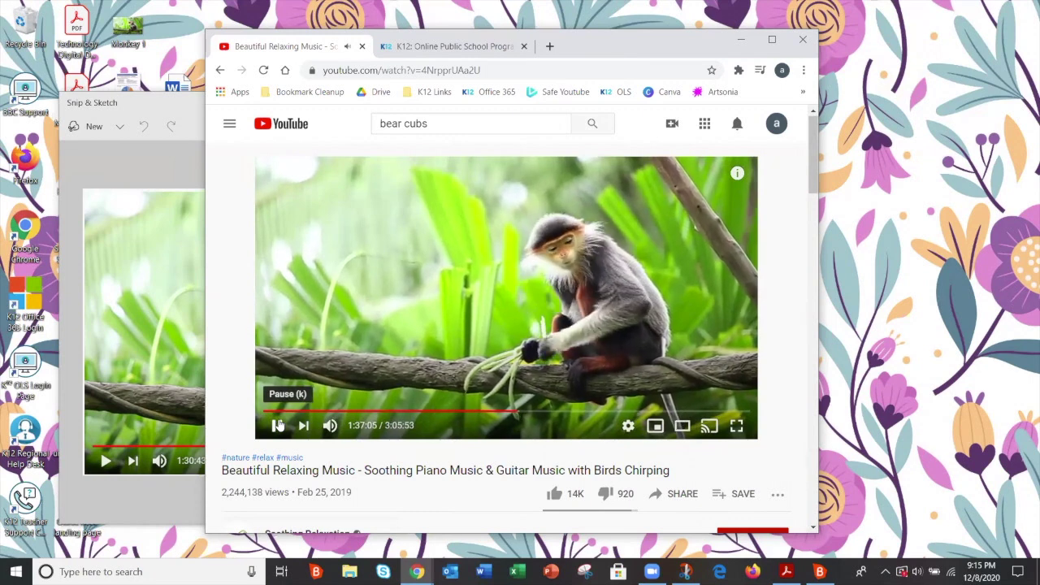
left_click(277, 426)
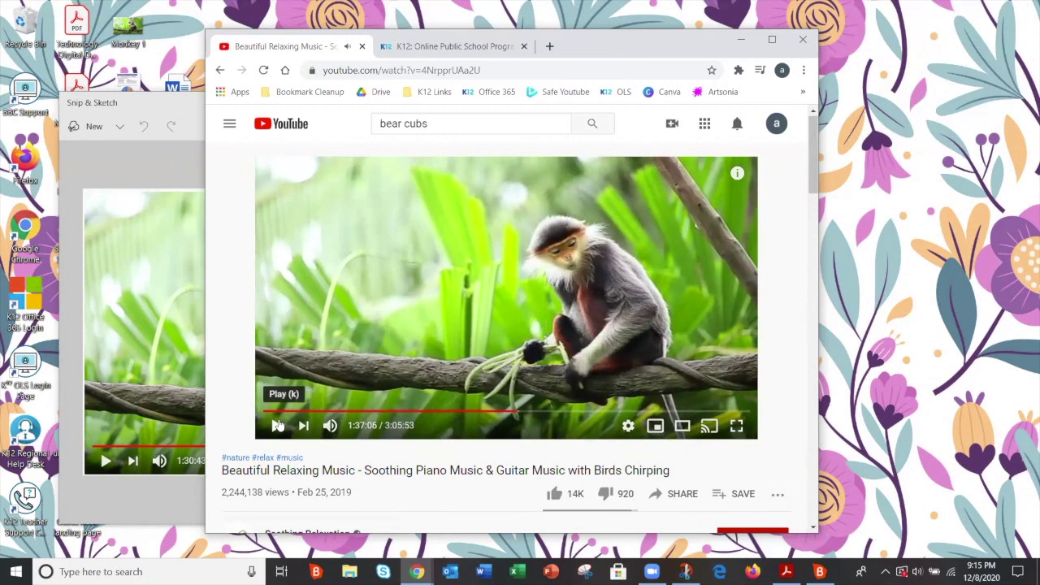
left_click(138, 169)
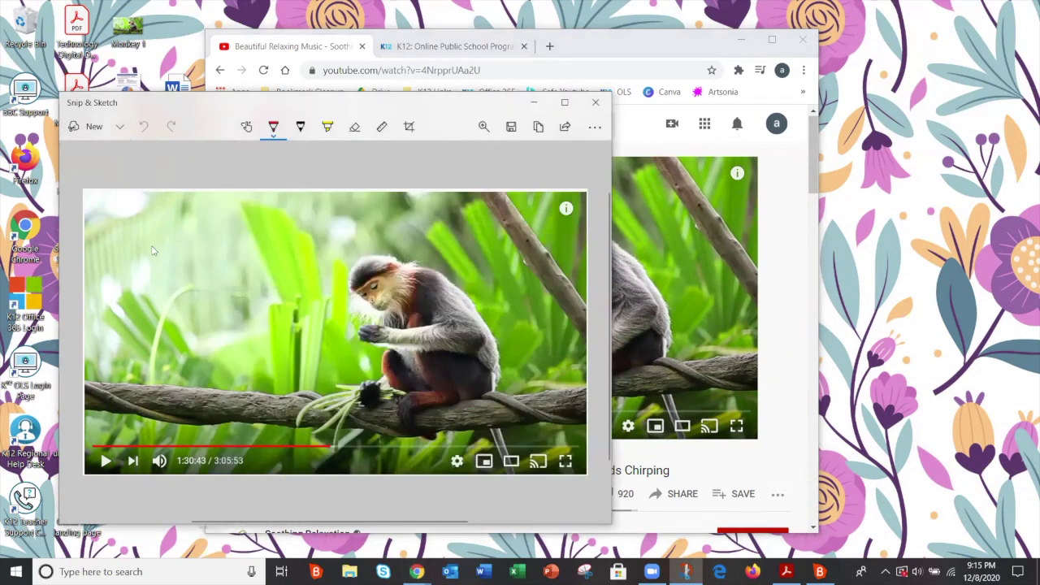
Start a second snip and drag a rectangle over the paused 1:37:06 video frame.
left_click(79, 128)
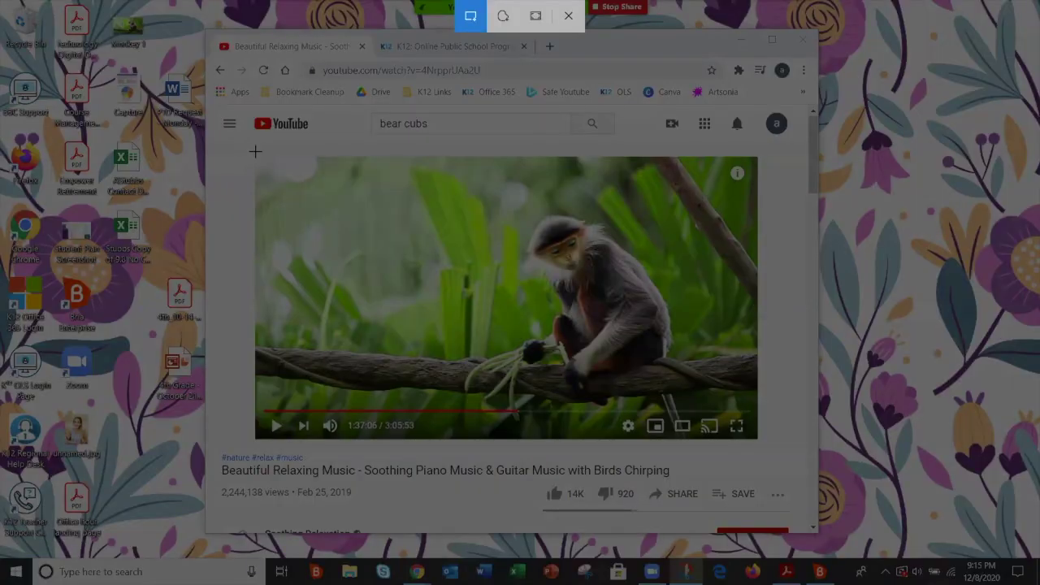
mouse_move(255, 152)
left_mouse_down()
mouse_move(588, 404)
mouse_move(741, 445)
mouse_move(757, 439)
left_mouse_up()
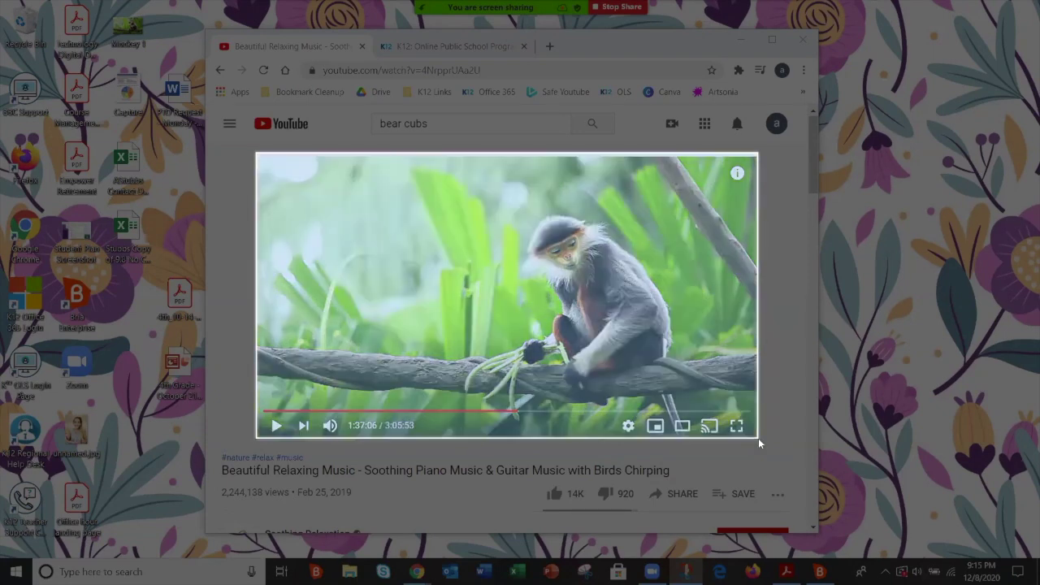
left_click_drag(758, 438, 758, 438)
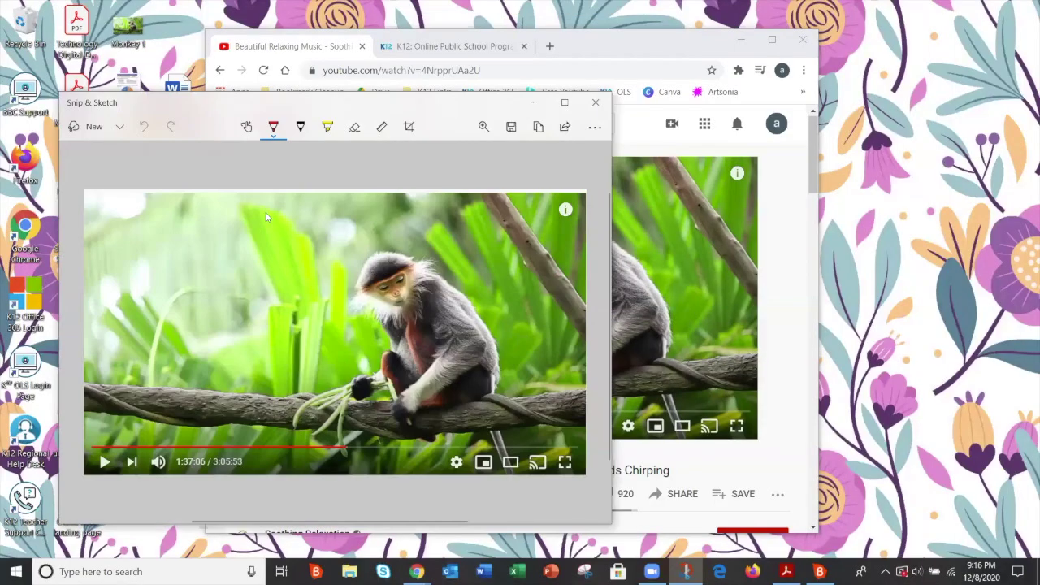
Save the second monkey snip to the Desktop as the PNG 'Monkey 2'.
left_click(511, 128)
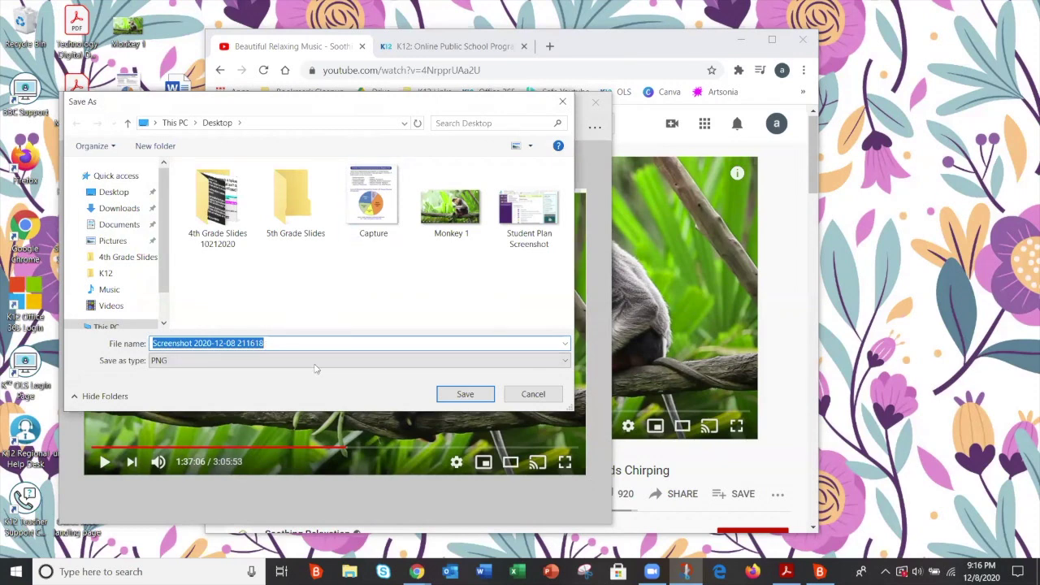
left_click(104, 196)
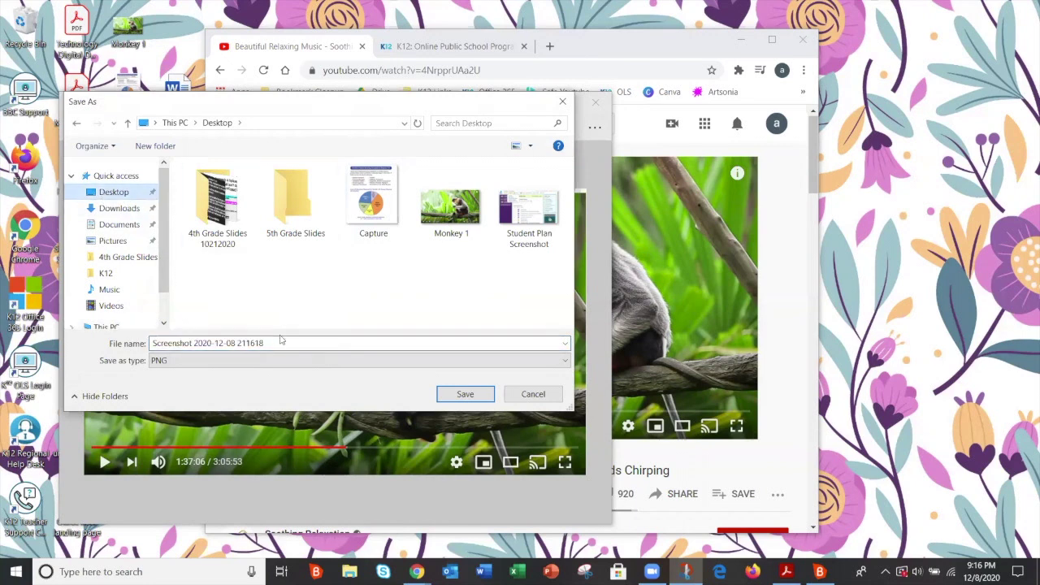
double_click(244, 342)
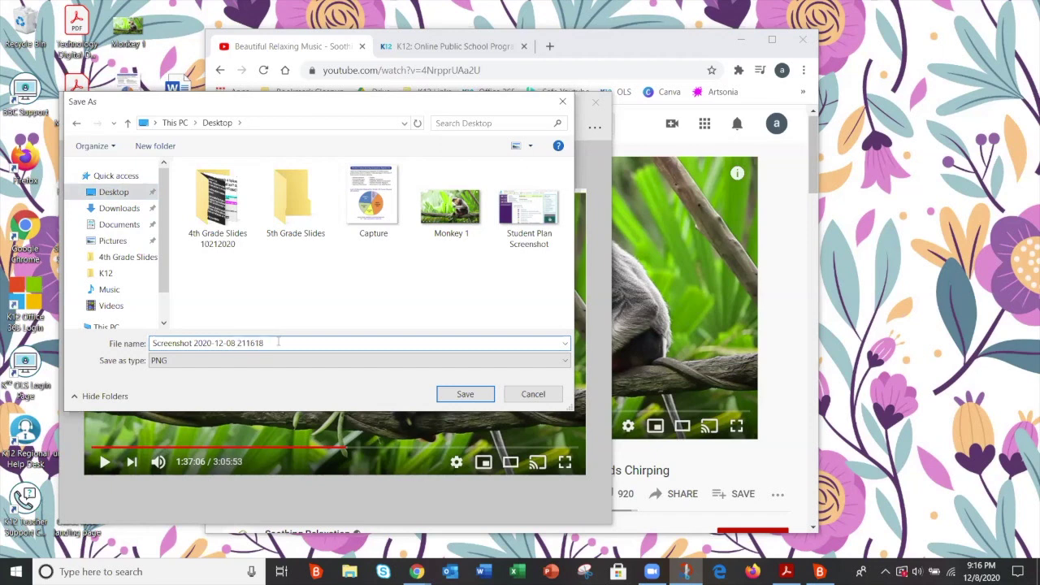
key("ctrl+a")
type("M")
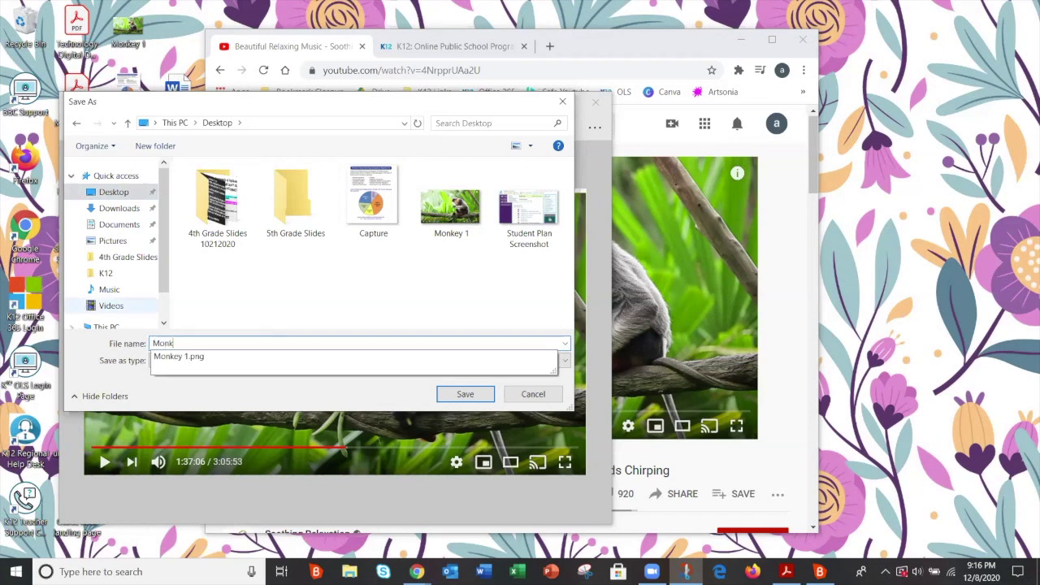
type("onkey 2")
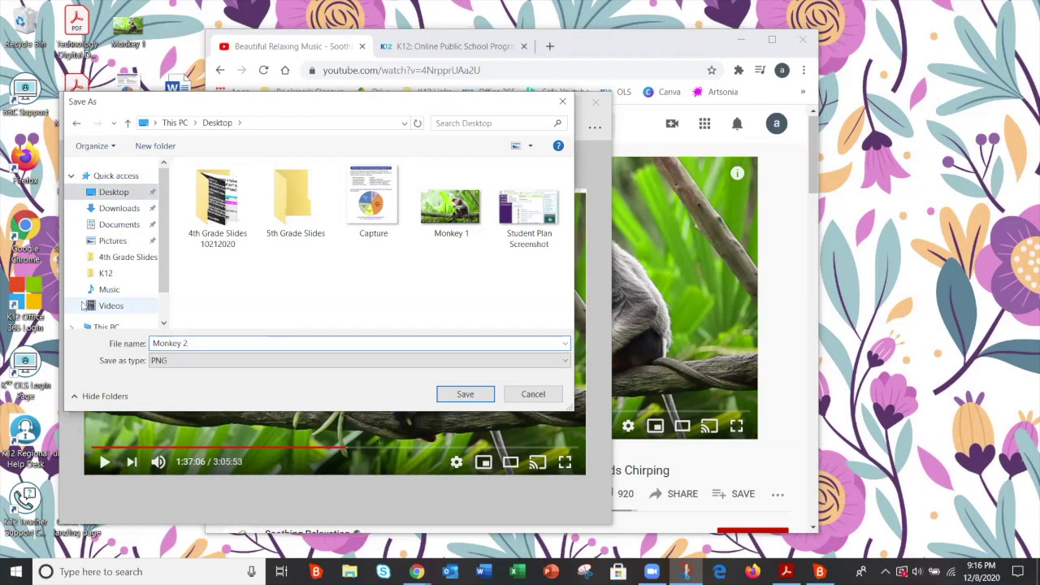
left_click(464, 394)
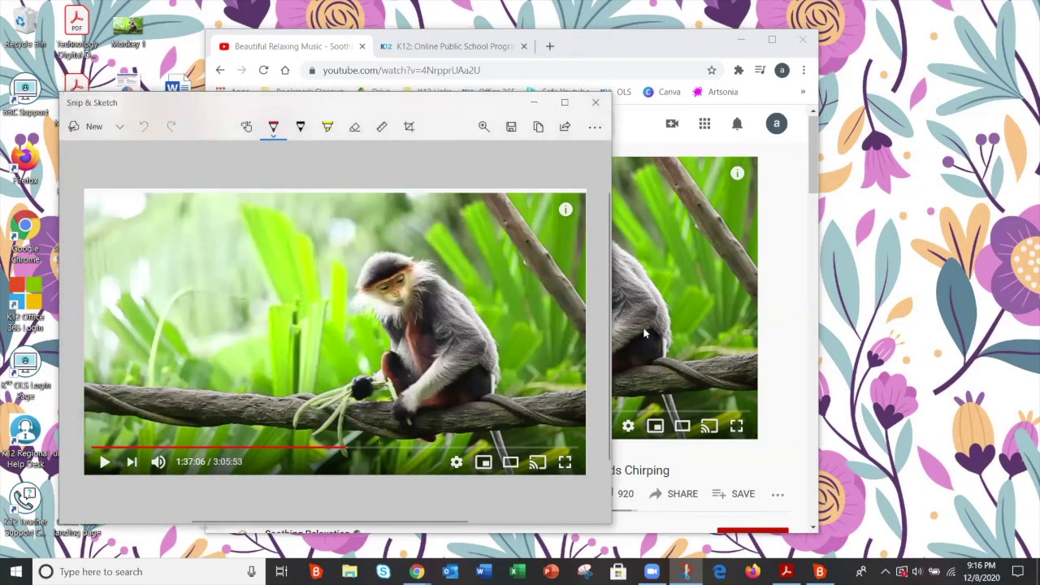
left_click(792, 358)
Play and pause the video until it rests at 1:37:15 on the pale monkey by a tree.
left_click(279, 426)
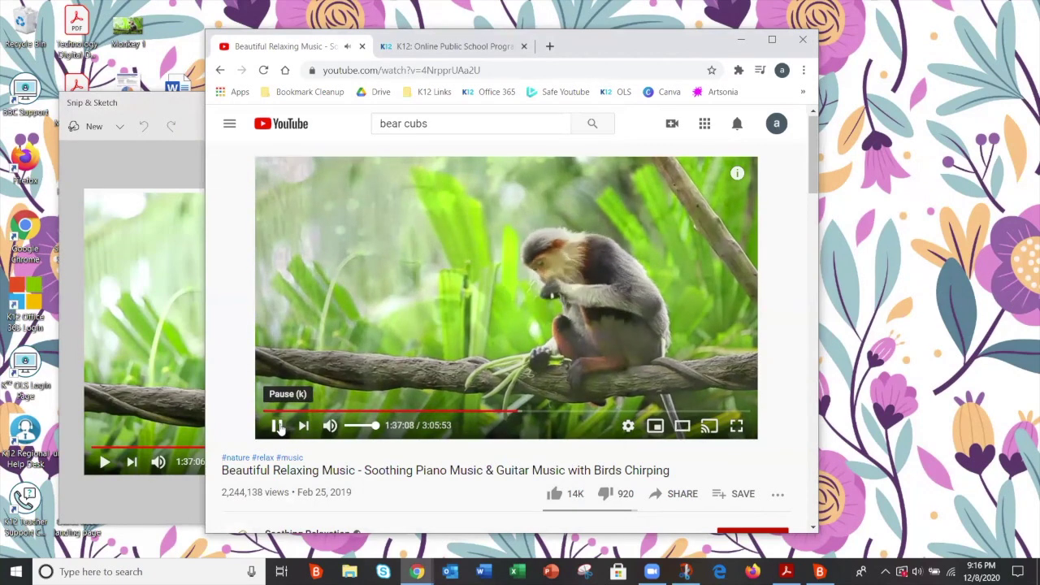
left_click(278, 426)
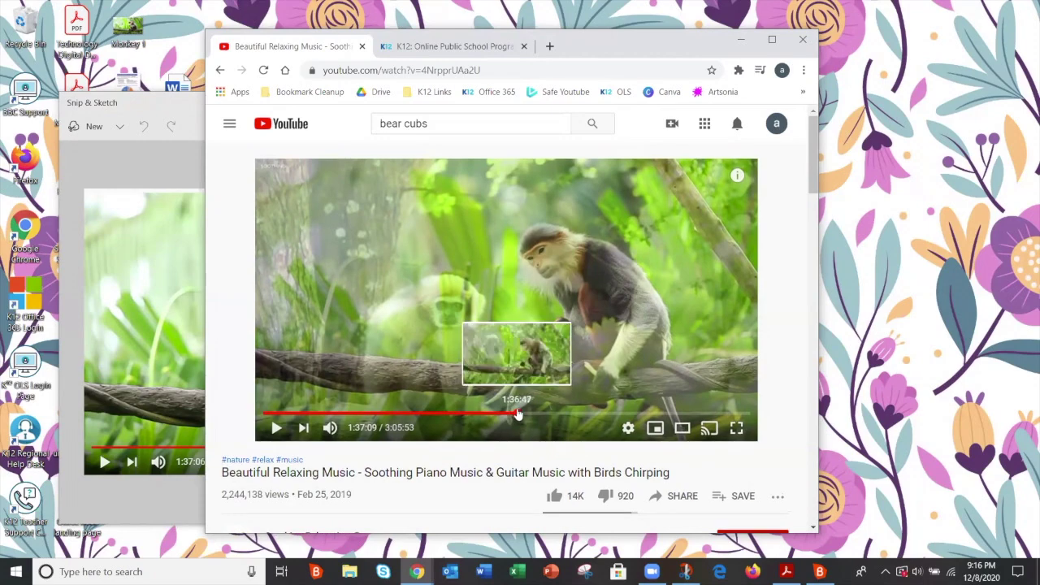
left_click(284, 430)
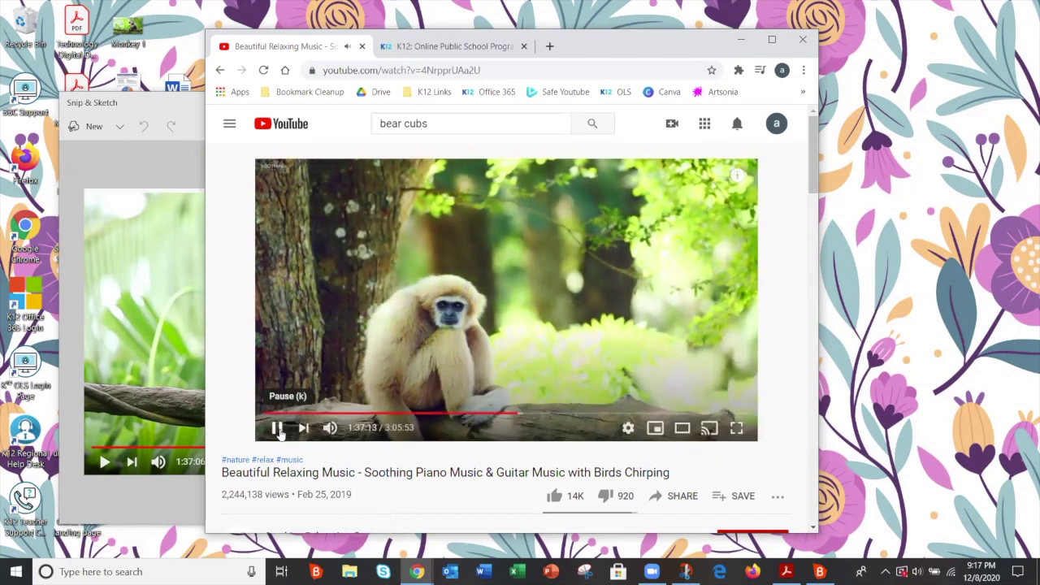
left_click(278, 429)
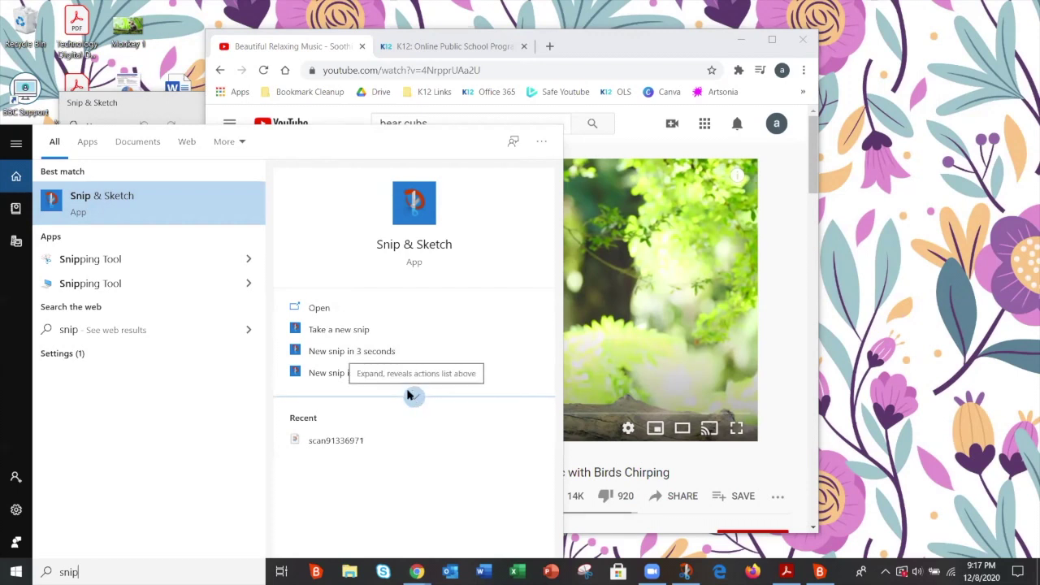
Expand the full list of Snip & Sketch actions in search, then dismiss the search panel.
left_click(414, 399)
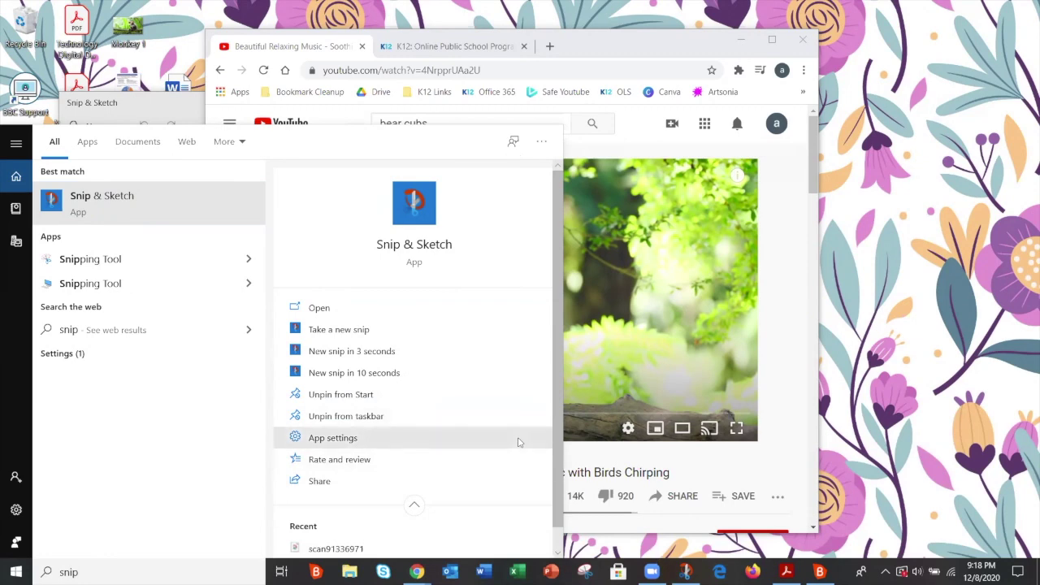
left_click(866, 236)
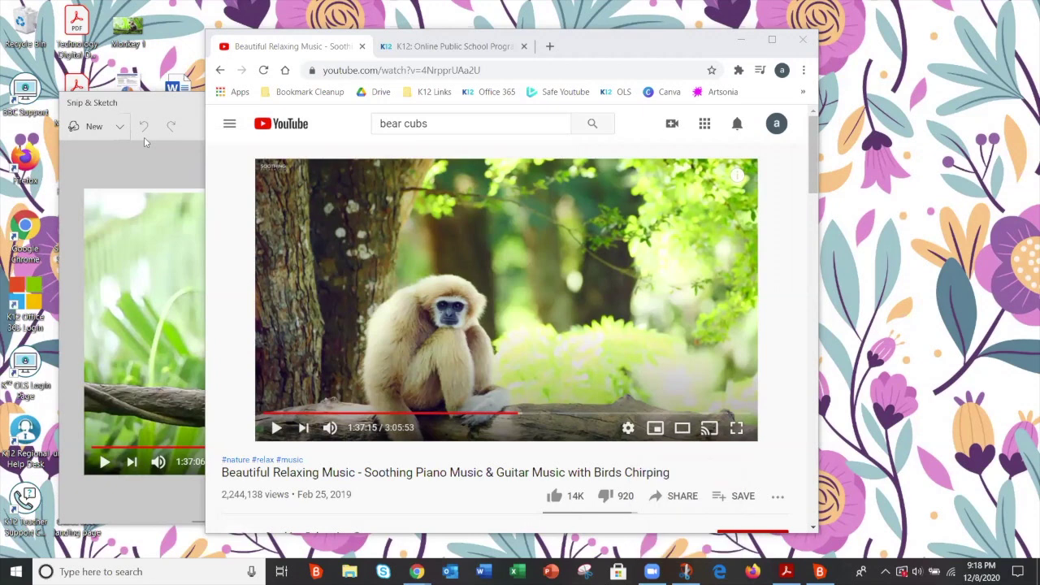
Reopen Snip & Sketch, snip the paused 1:37:15 pale monkey frame, then close the app.
left_click(591, 102)
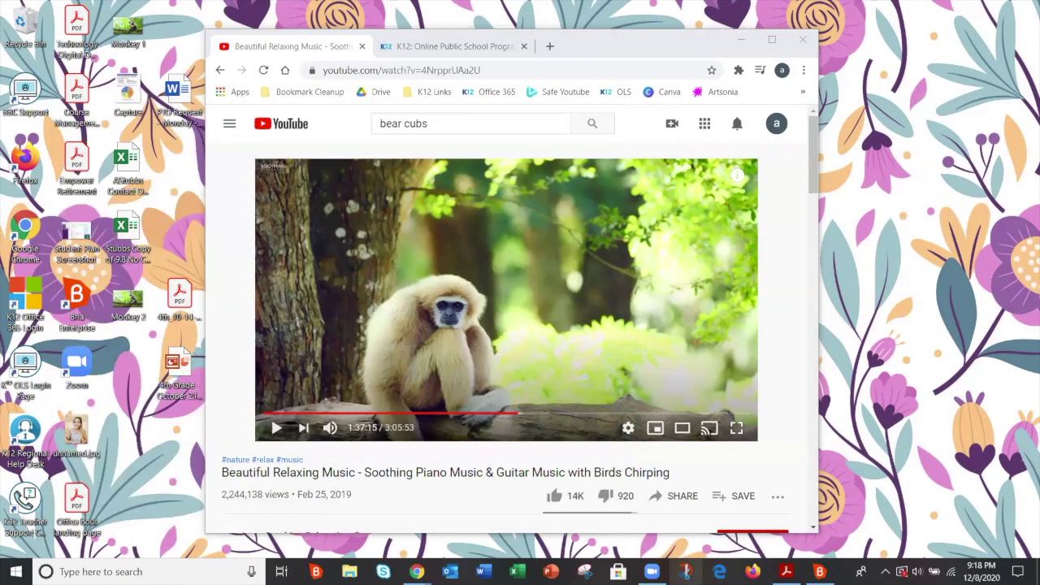
left_click(687, 572)
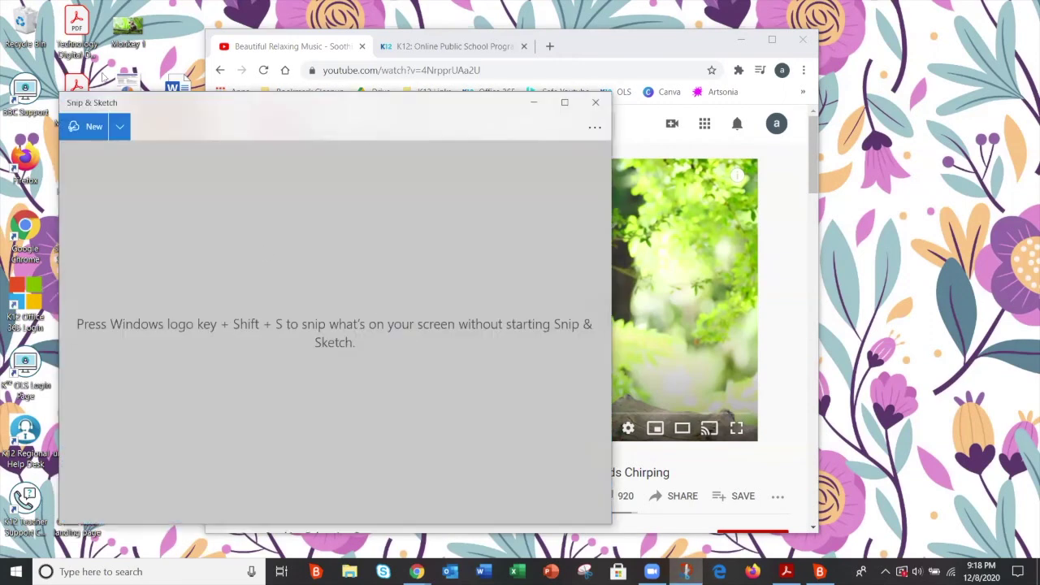
left_click(94, 128)
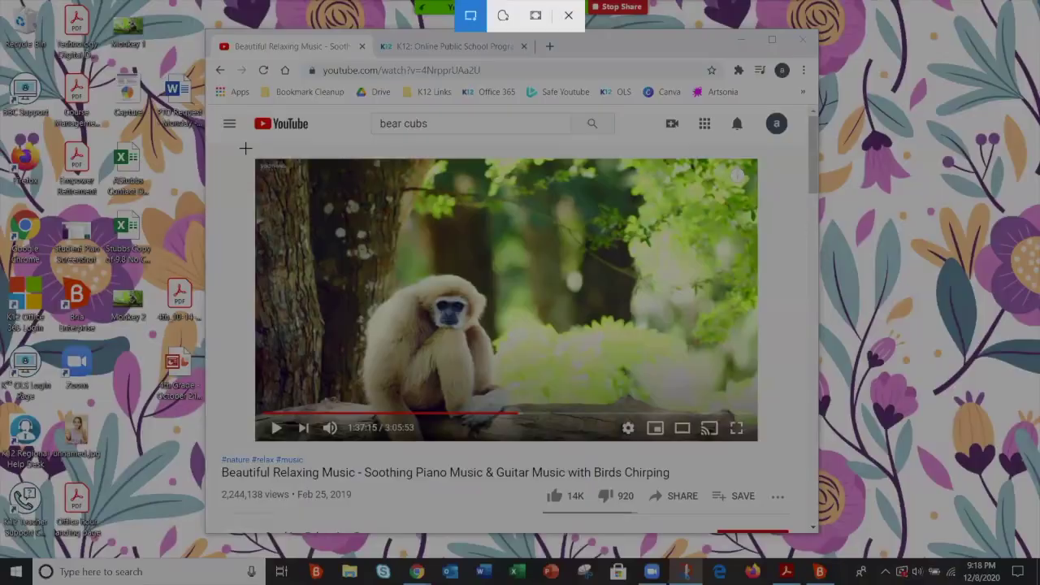
left_click_drag(245, 147, 804, 464)
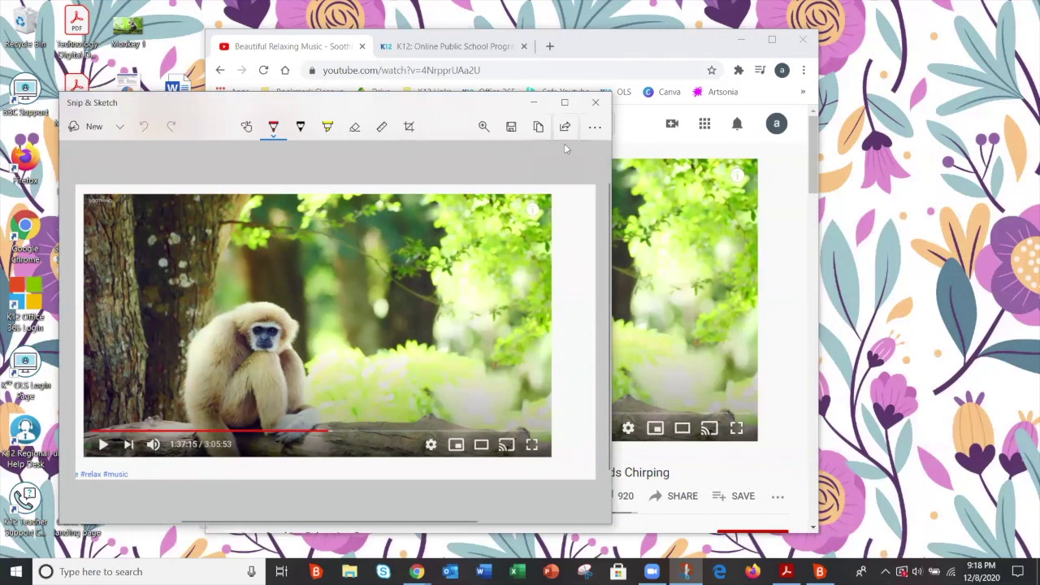
left_click(596, 102)
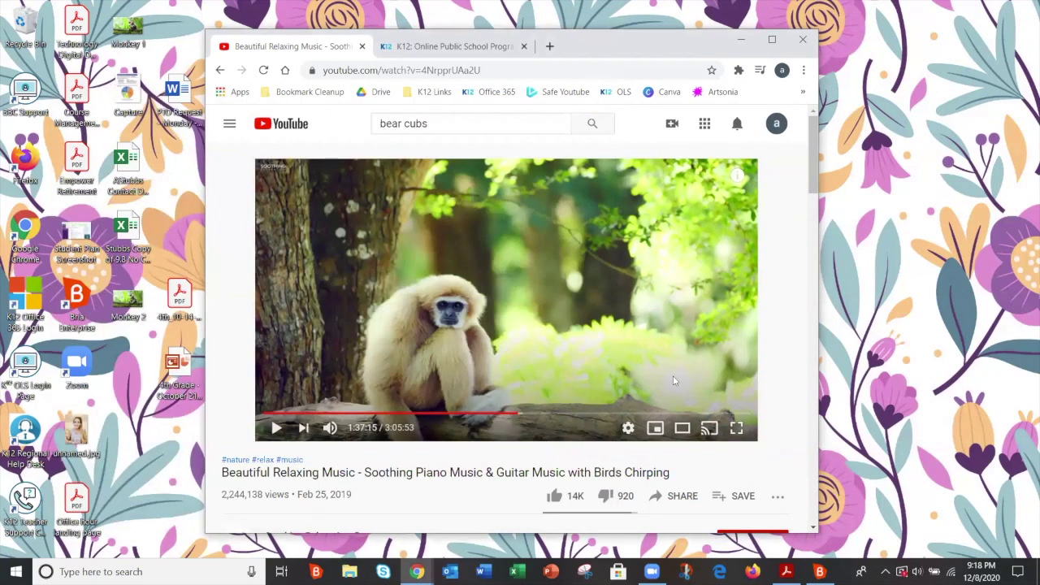
Minimize Chrome, group Monkey 1 beside Monkey 2 mid-desktop, and move 5th Grade Slides lower left.
left_click(740, 40)
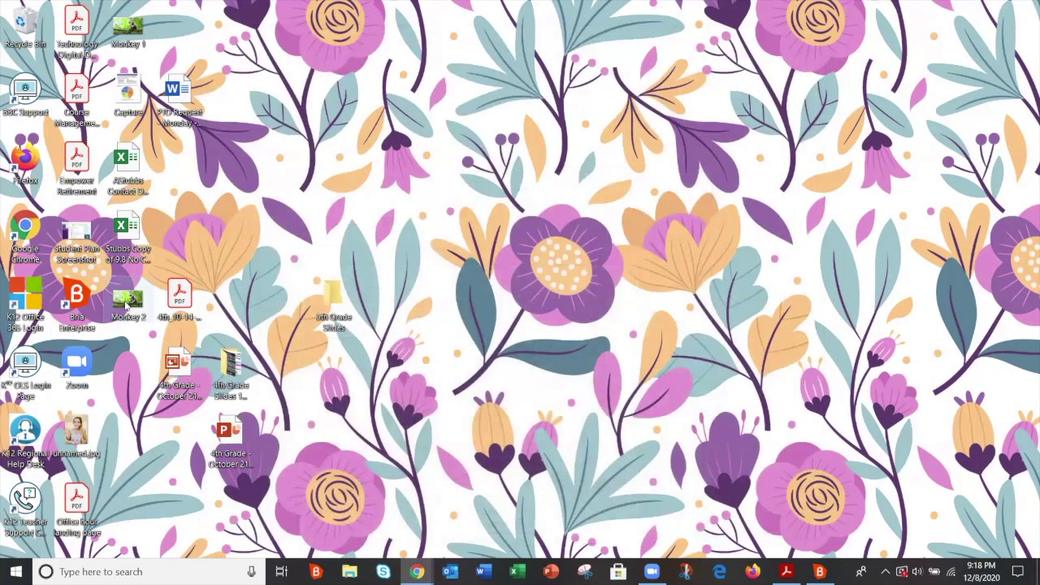
left_click_drag(339, 254, 591, 297)
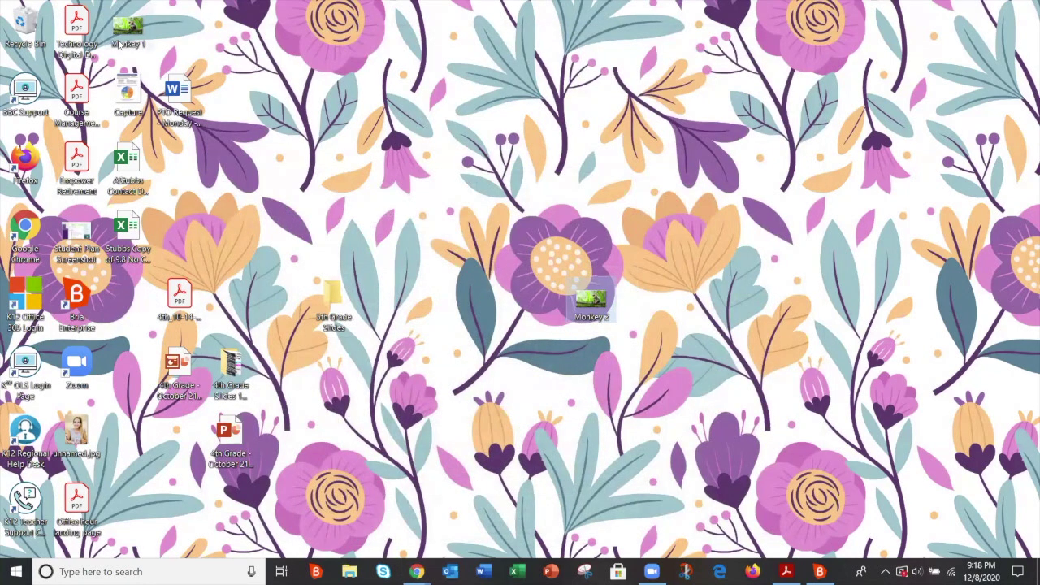
left_click_drag(120, 45, 537, 305)
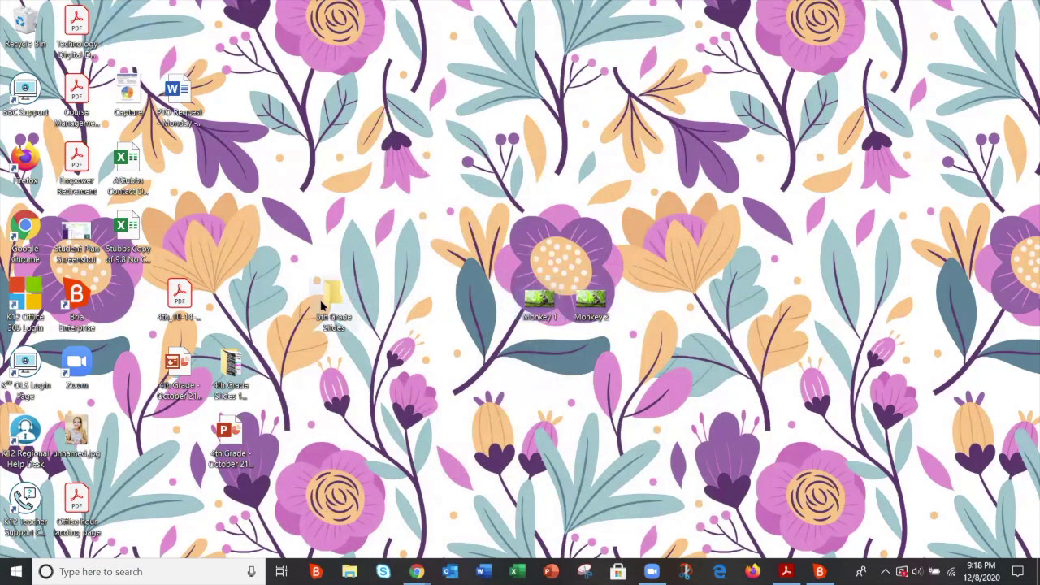
left_click_drag(351, 294, 183, 432)
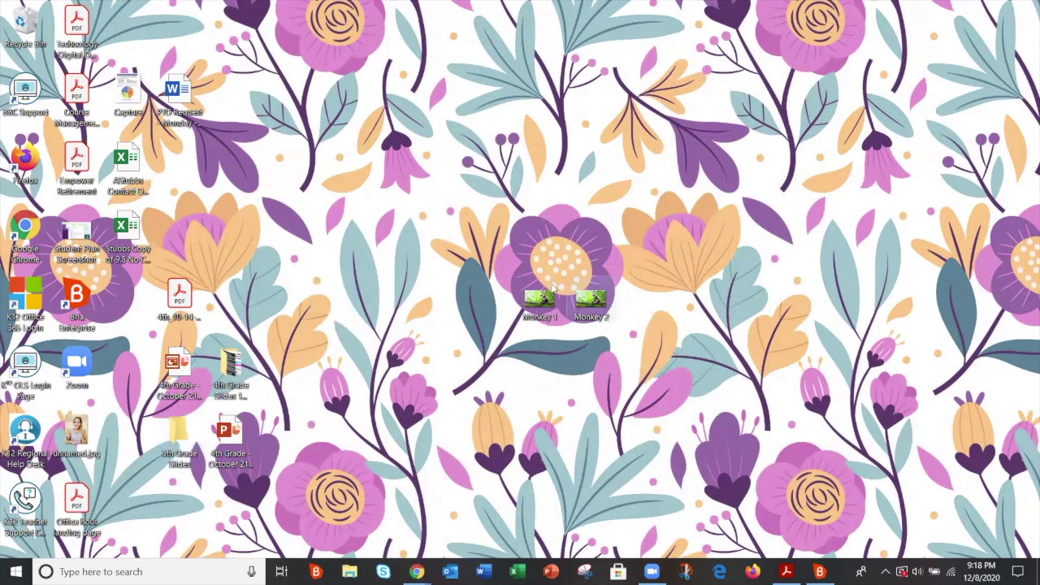